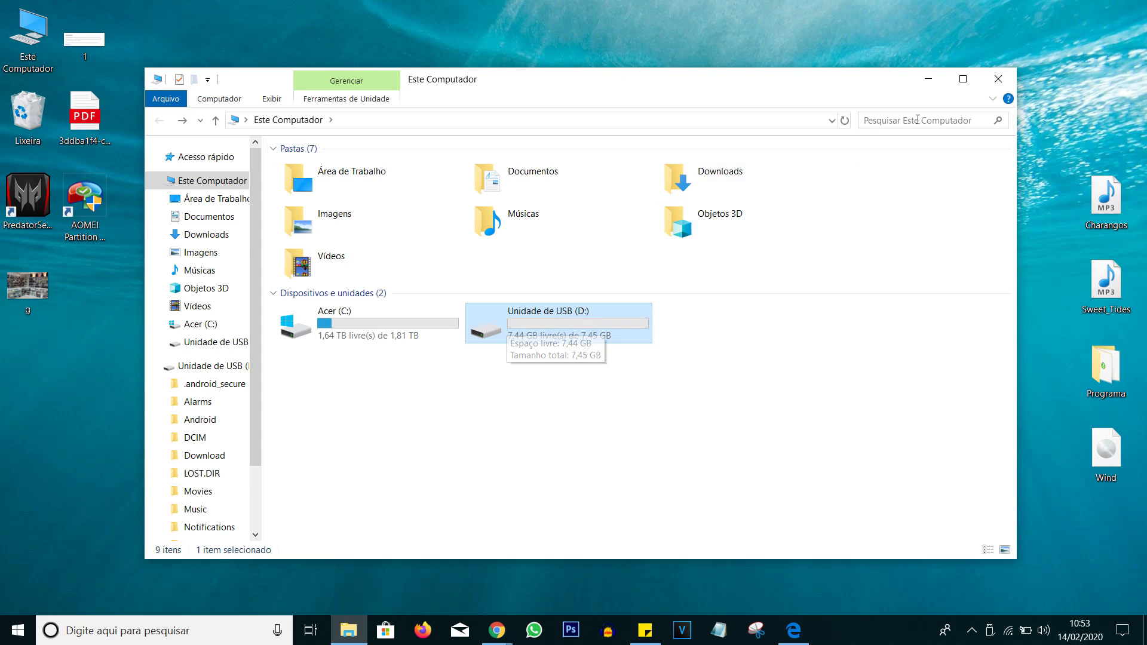
Close the file browser window, launch rufus-2.11p from the desktop and decline its online update check.
left_click(1004, 79)
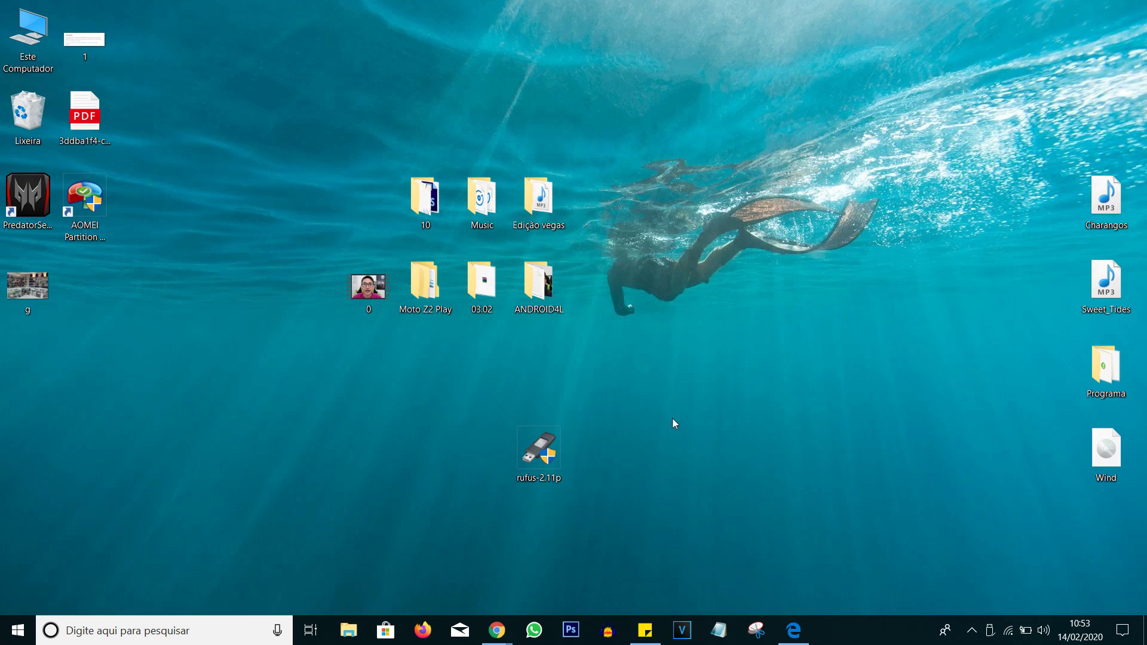
left_click_drag(472, 404, 617, 498)
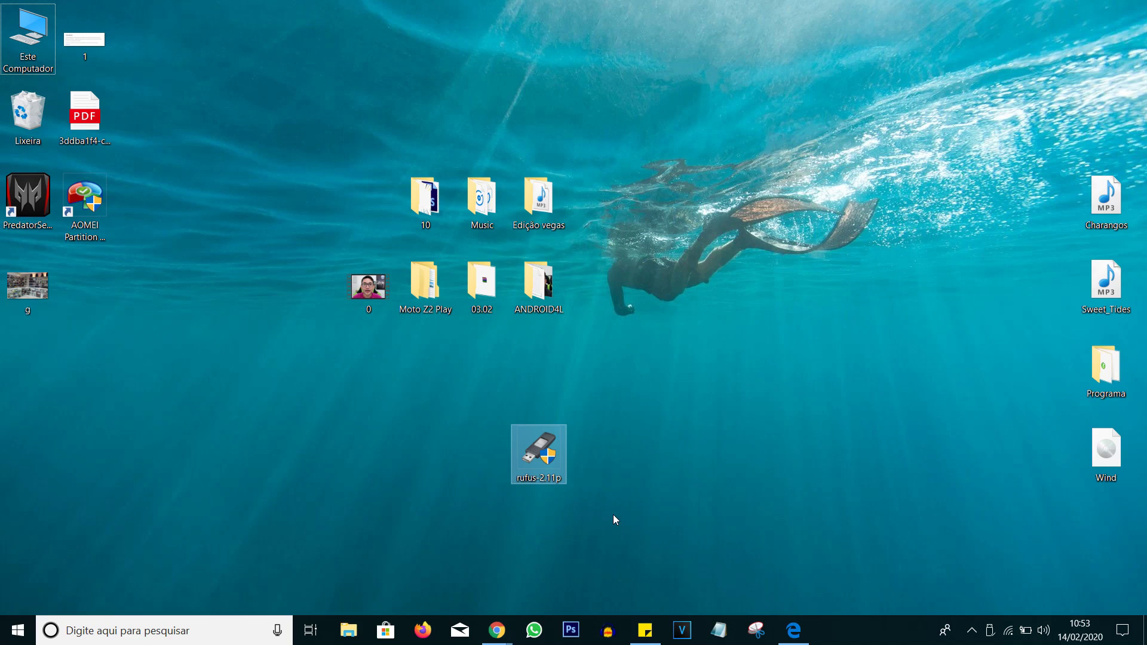
double_click(536, 461)
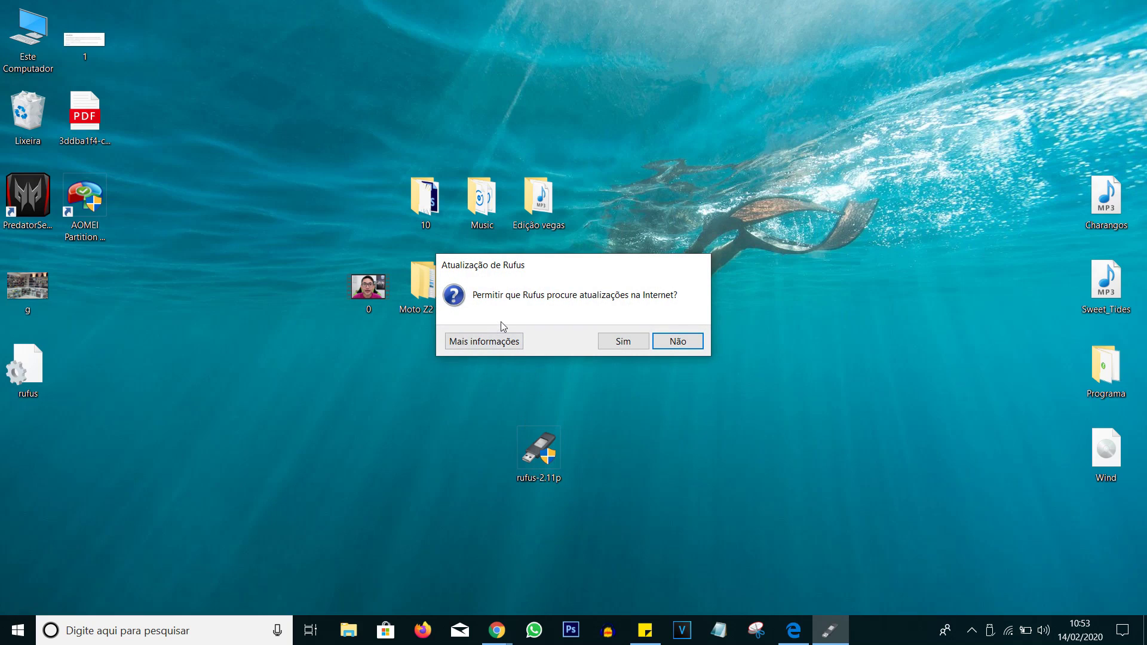
left_click(668, 345)
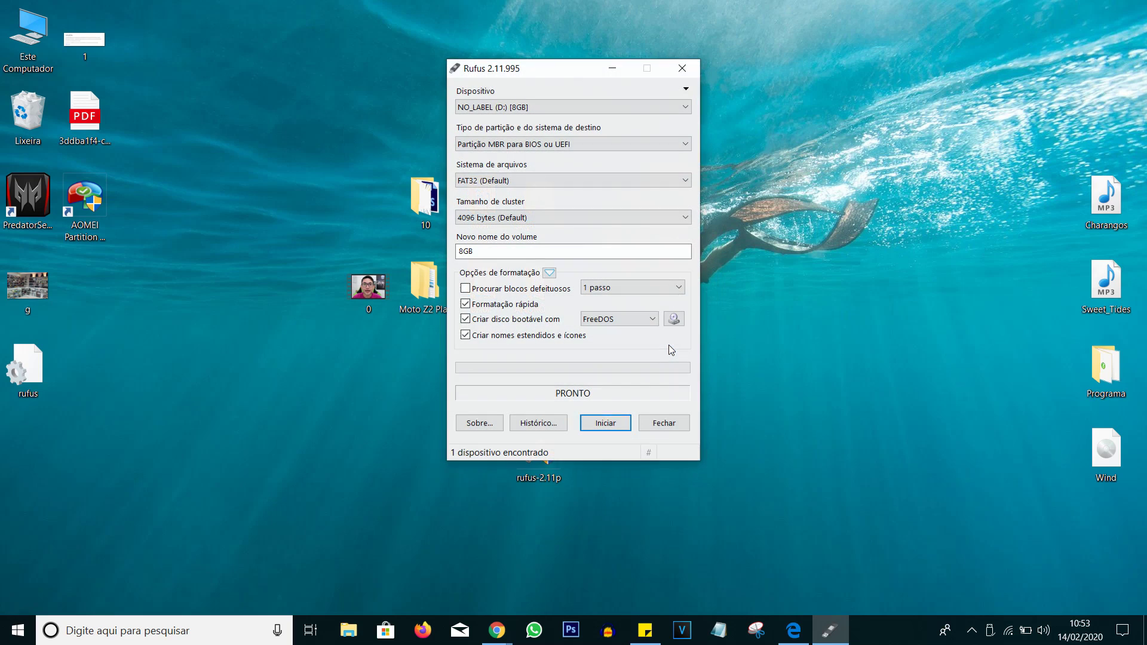
left_click_drag(525, 68, 496, 111)
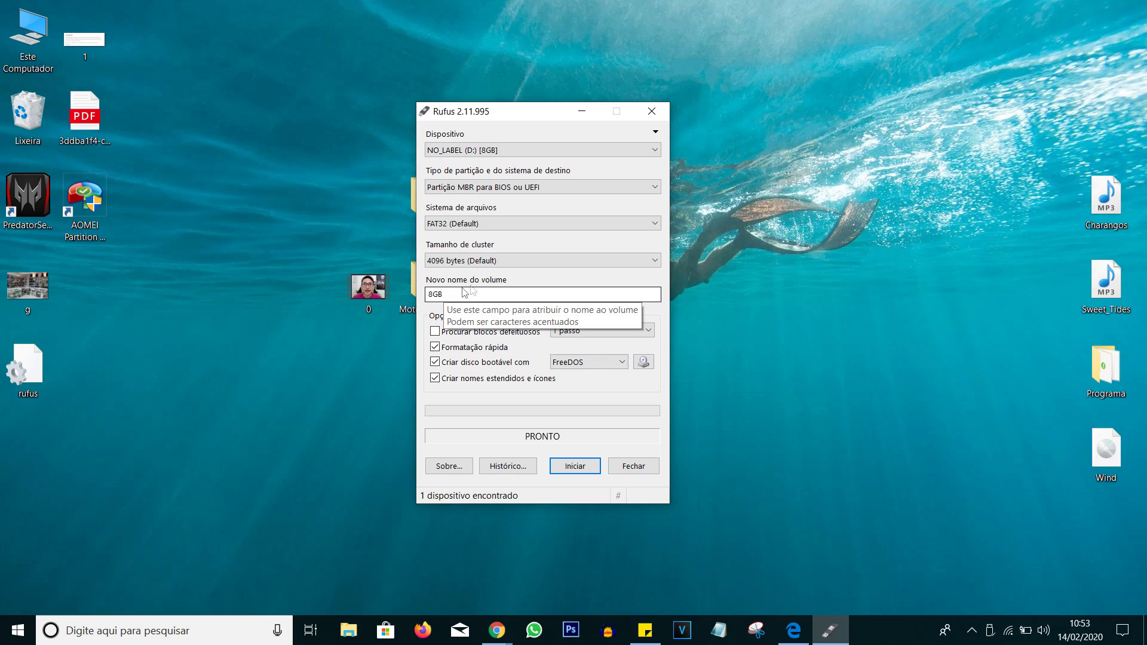
Check the USB drive in Este Computador and select NO_LABEL (D:) [8GB] as the device in Rufus.
left_click(484, 149)
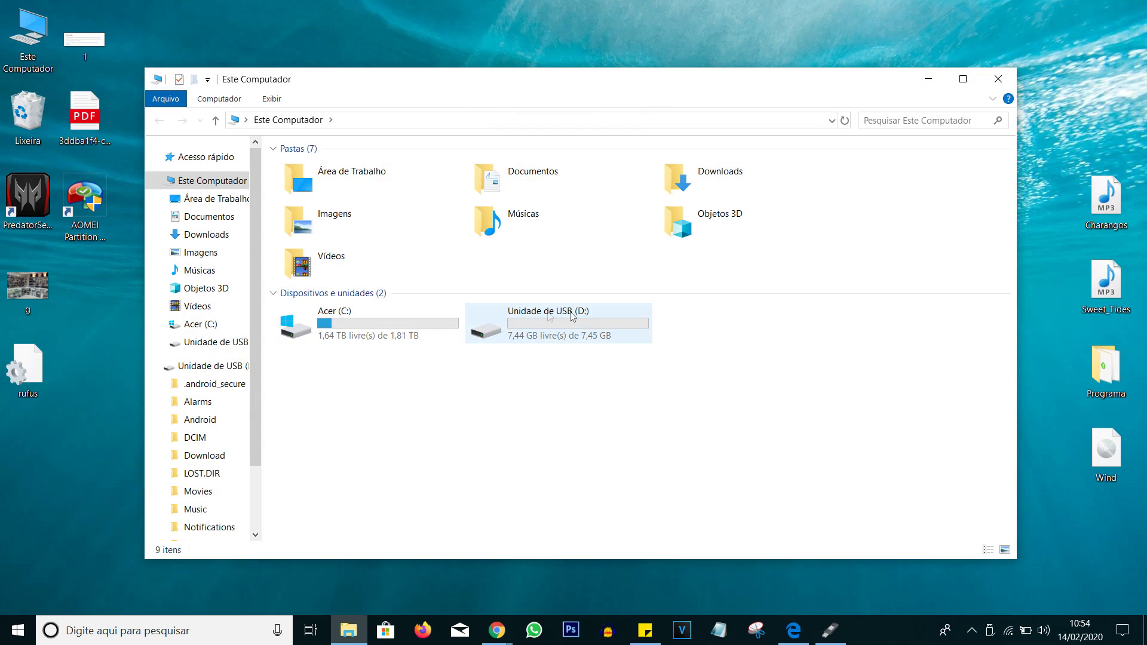
left_click(984, 91)
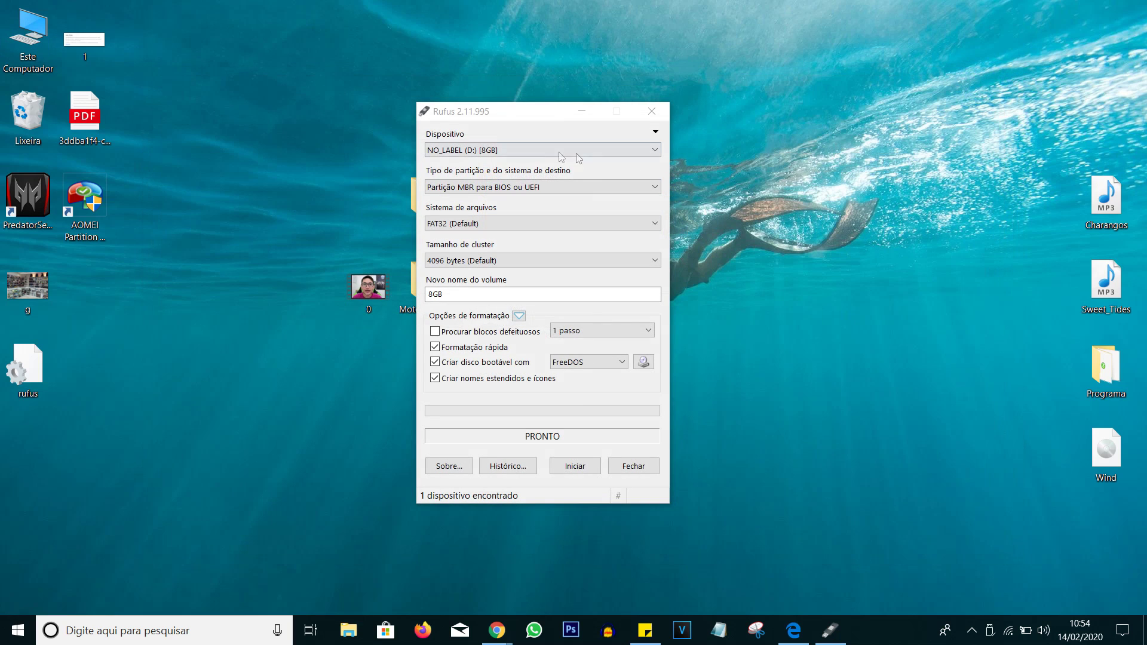
left_click(508, 150)
left_click(488, 163)
left_click(479, 153)
left_click(479, 164)
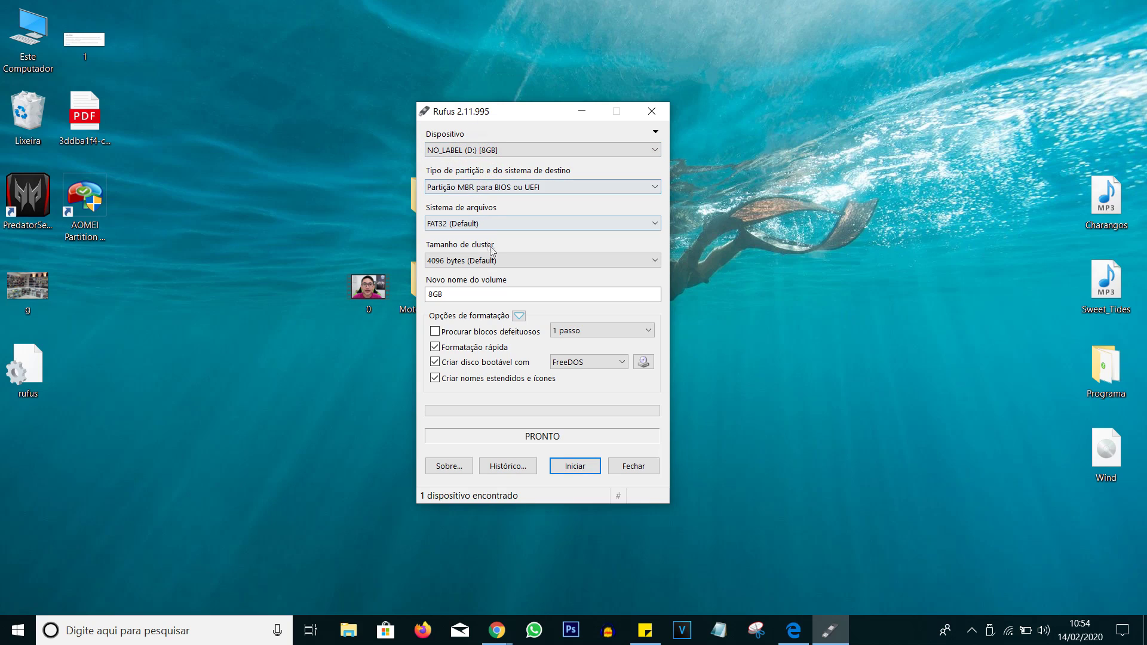
Load the Wind ISO image from the Área de Trabalho folder as the source for the bootable disk.
left_click(644, 363)
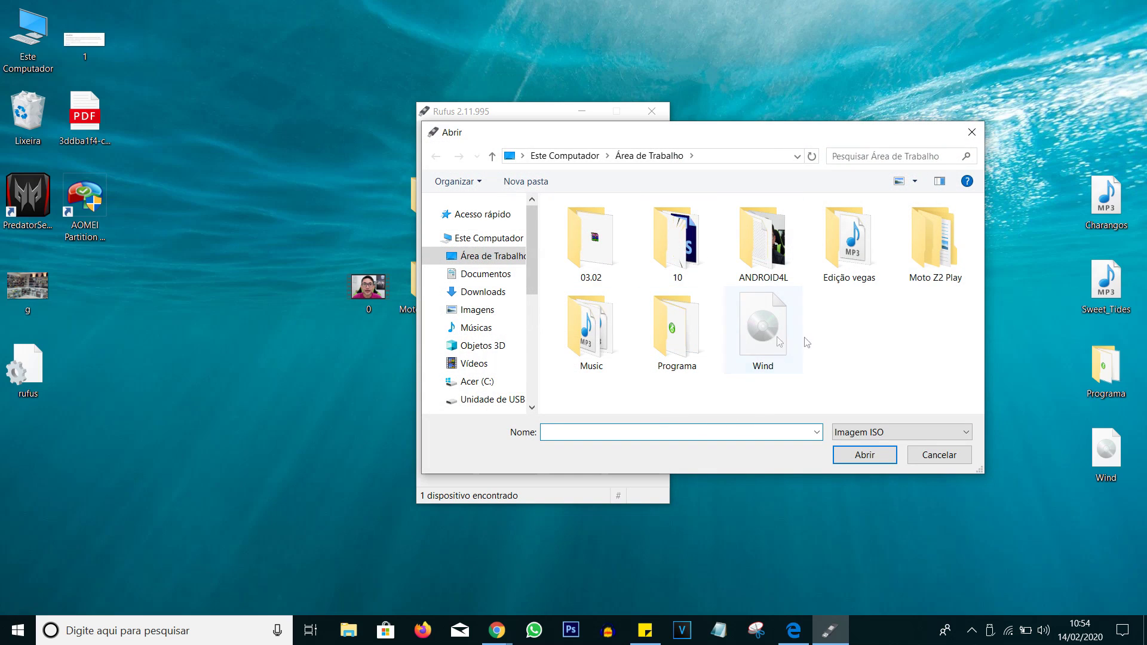
left_click(763, 341)
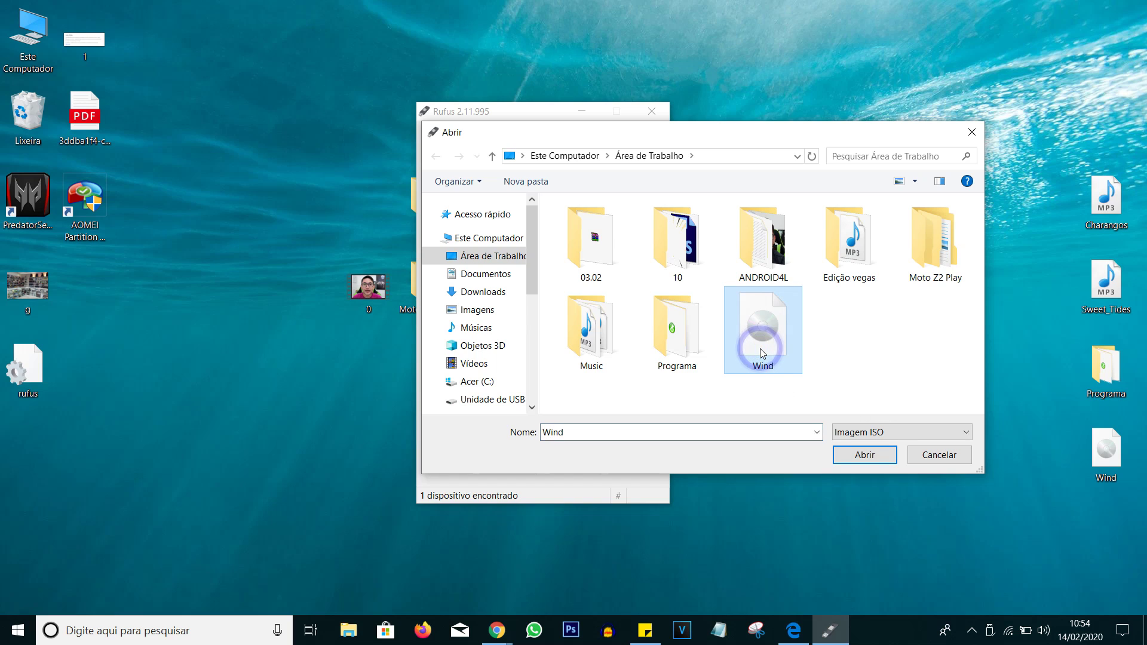
left_click(865, 456)
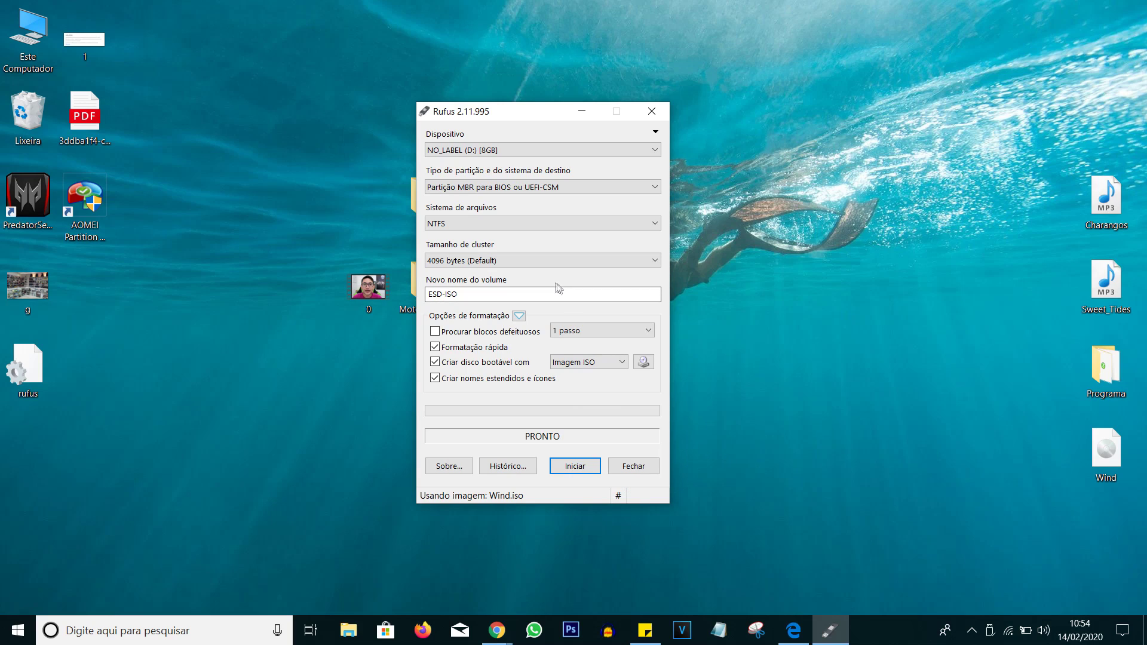
Try Partição GPT para UEFI as the partition and target system type.
left_click(573, 193)
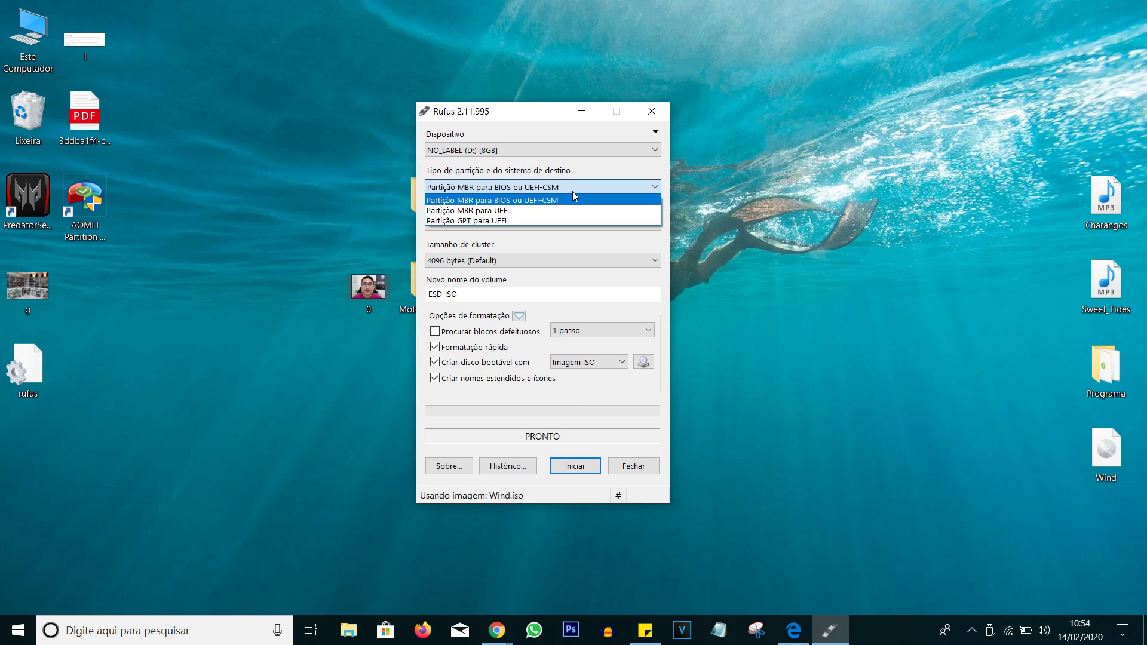
left_click(541, 186)
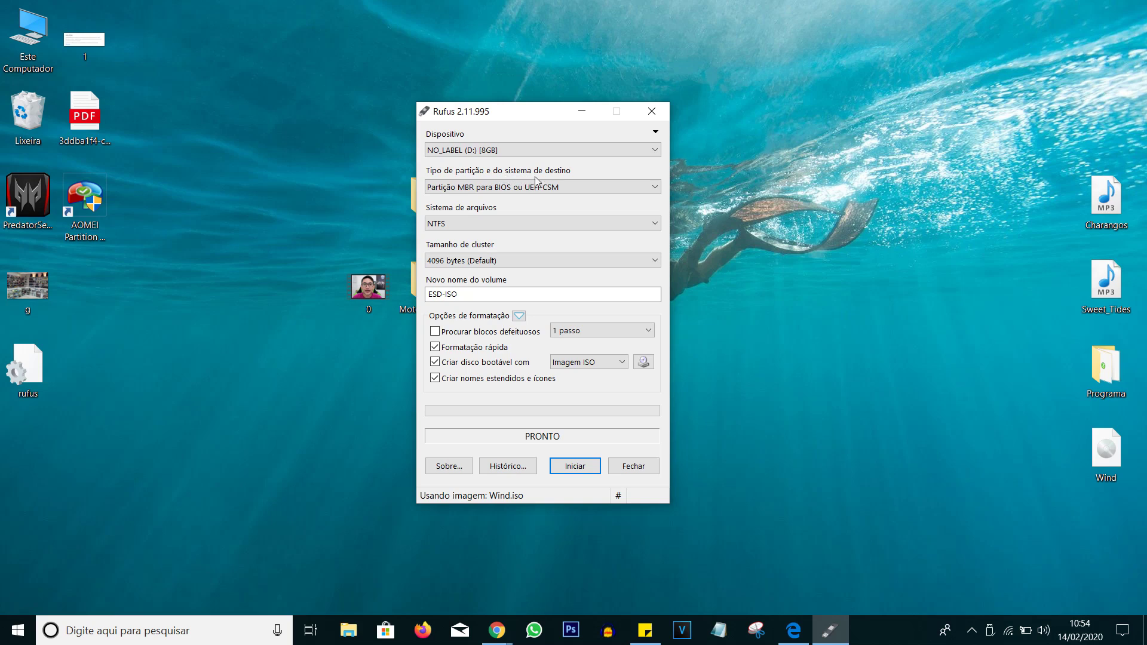
left_click(505, 185)
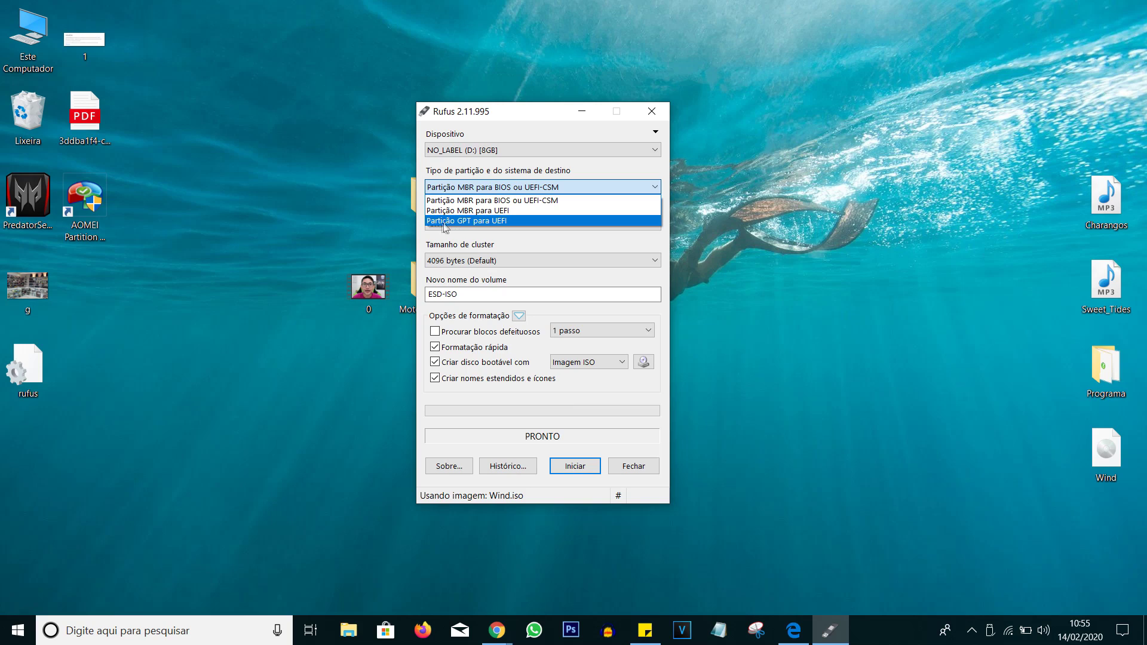
left_click(502, 221)
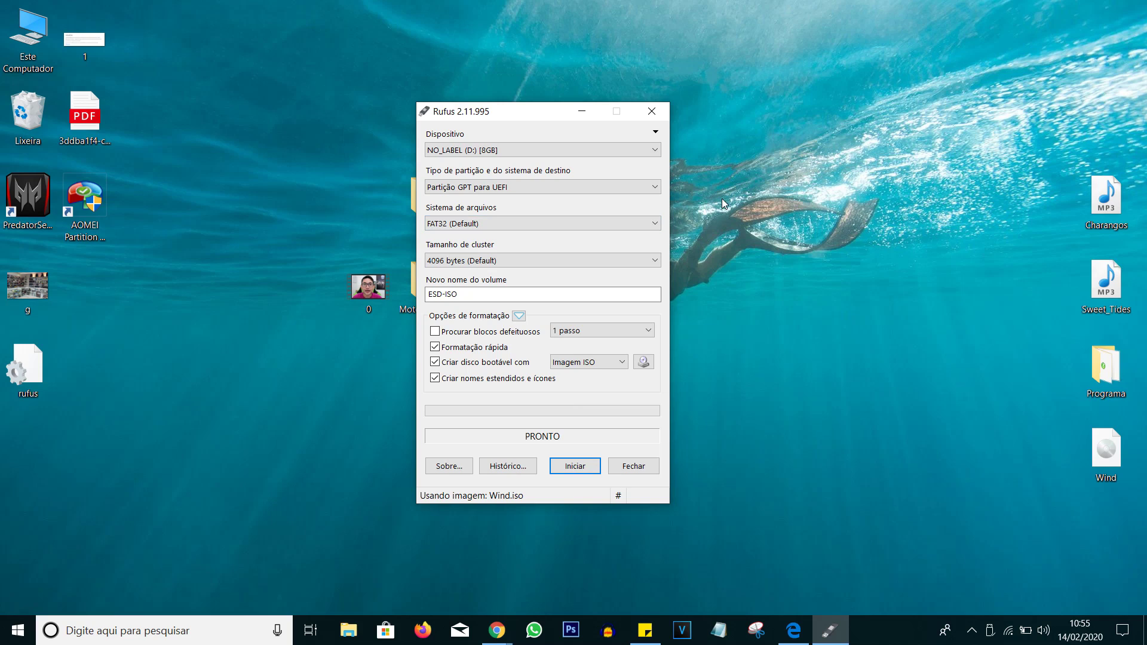
Set the partition type to Partição MBR para BIOS ou UEFI-CSM and write the image to the USB drive, accepting its erasure.
left_click(635, 187)
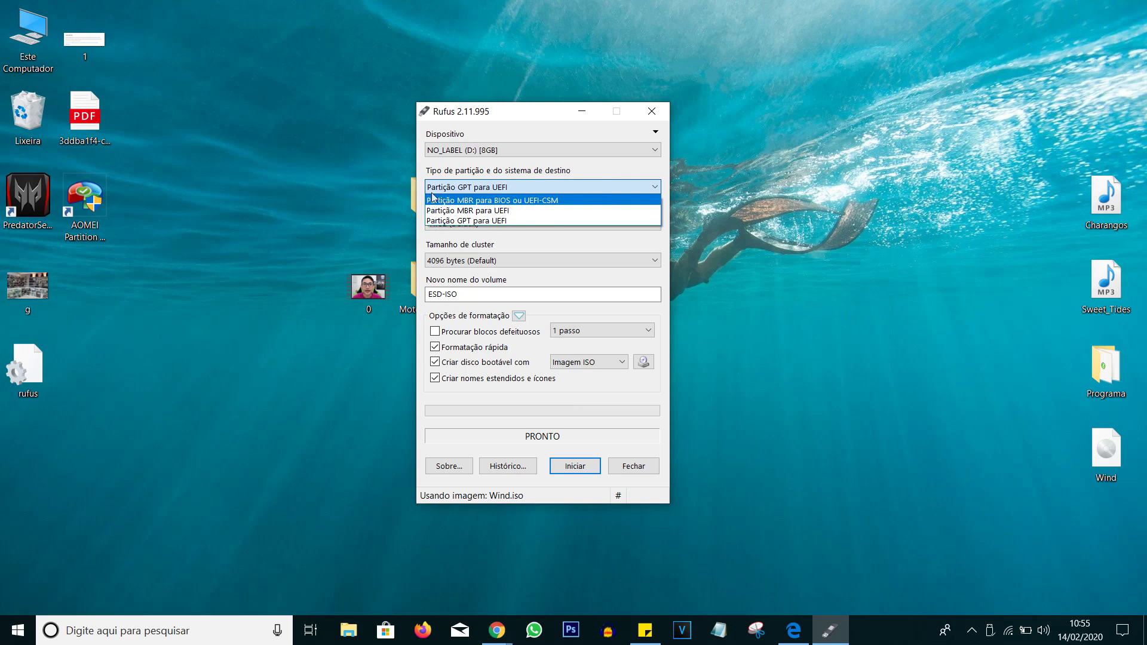
left_click(454, 201)
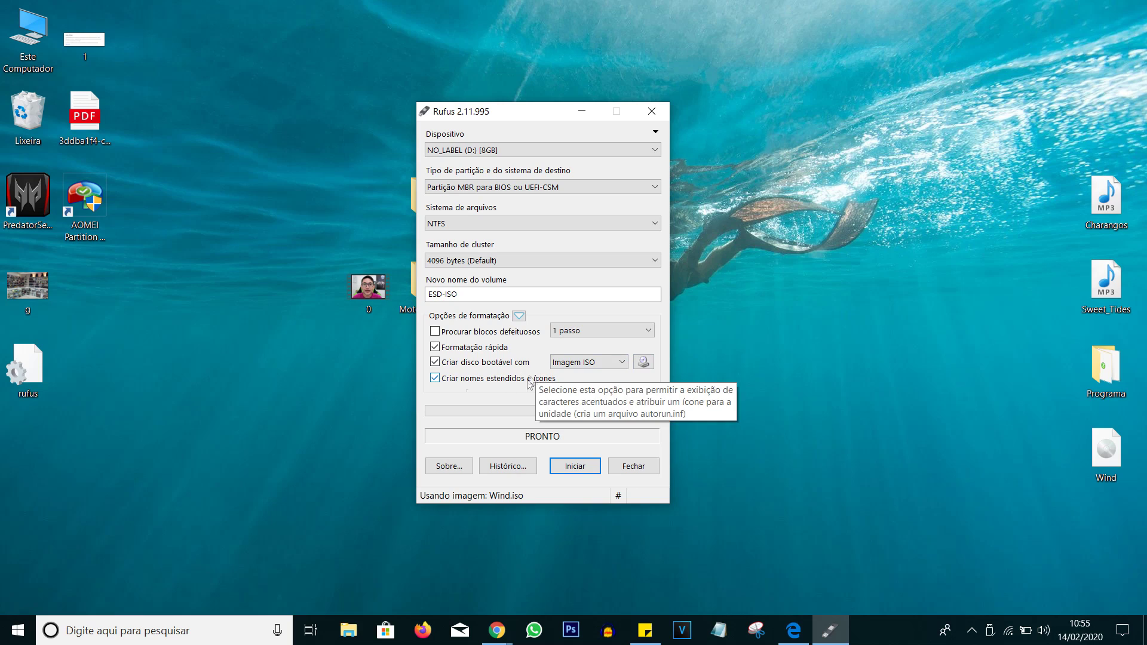
left_click(585, 468)
left_click(608, 383)
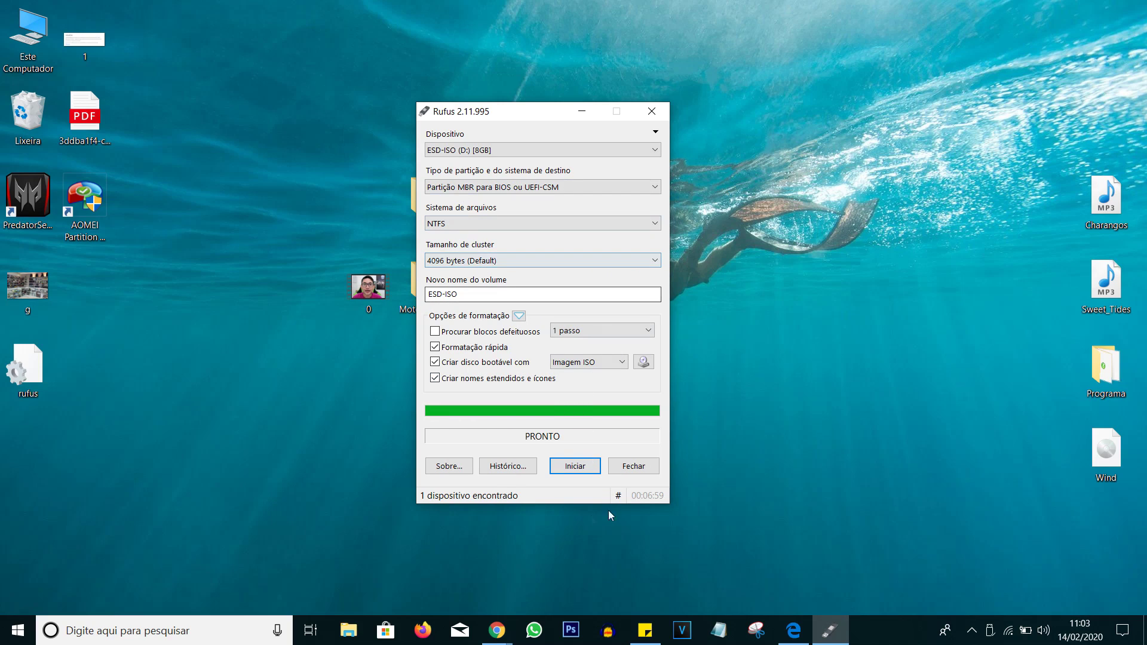
left_click(633, 466)
Open Este Computador and eject the ESD-ISO (D:) USB drive.
double_click(18, 57)
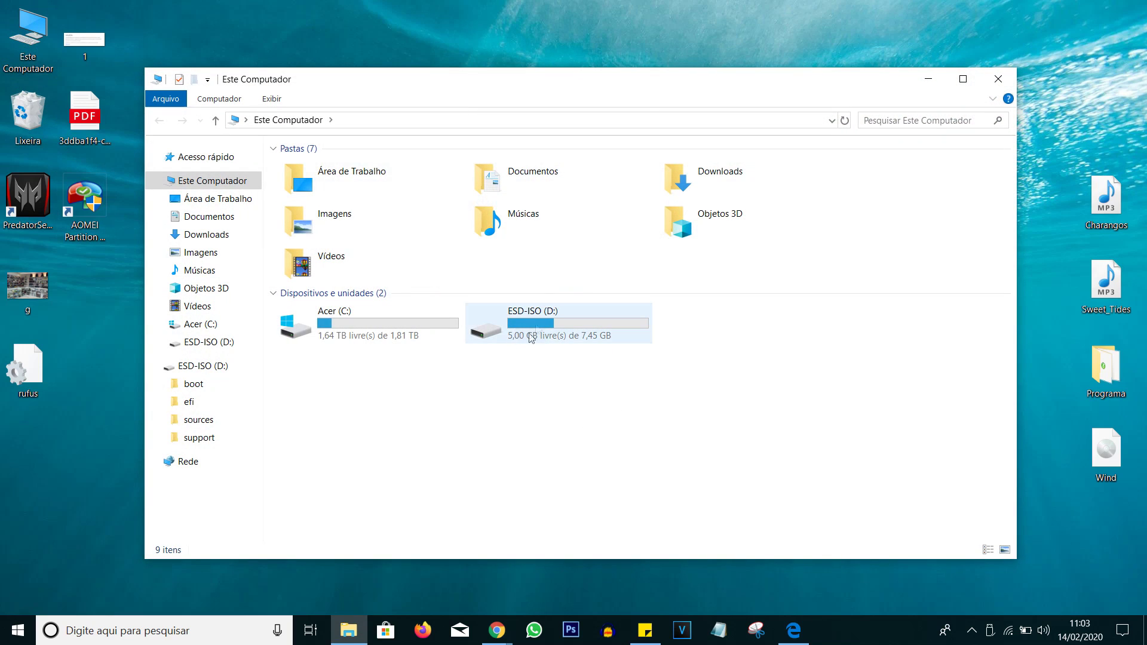
left_click(536, 327)
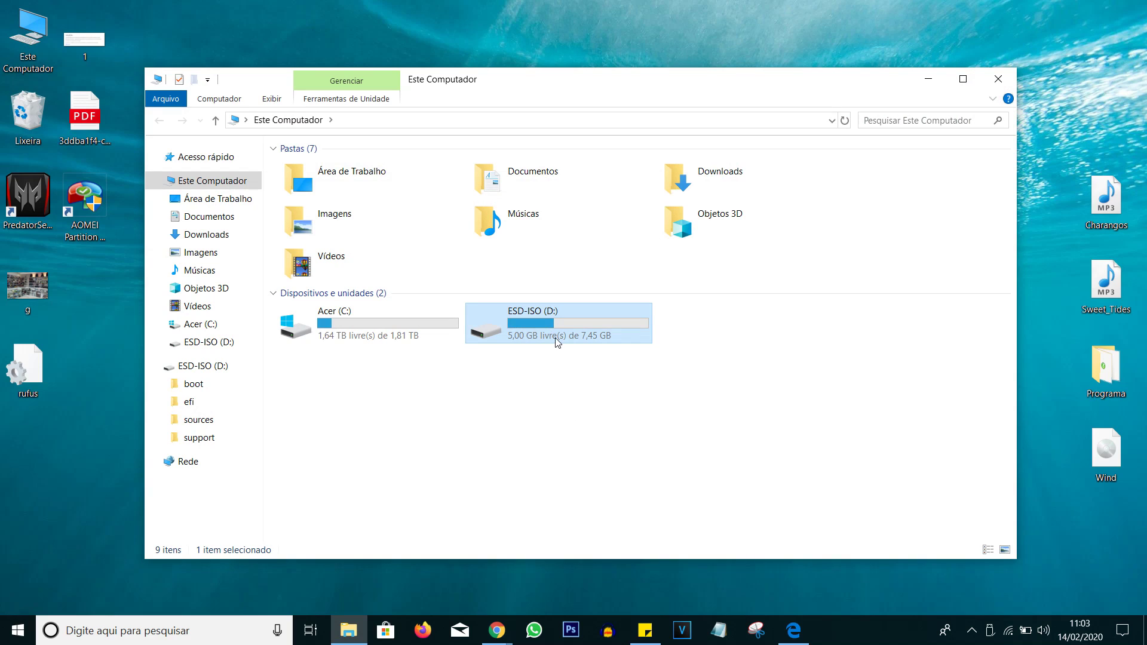
right_click(553, 328)
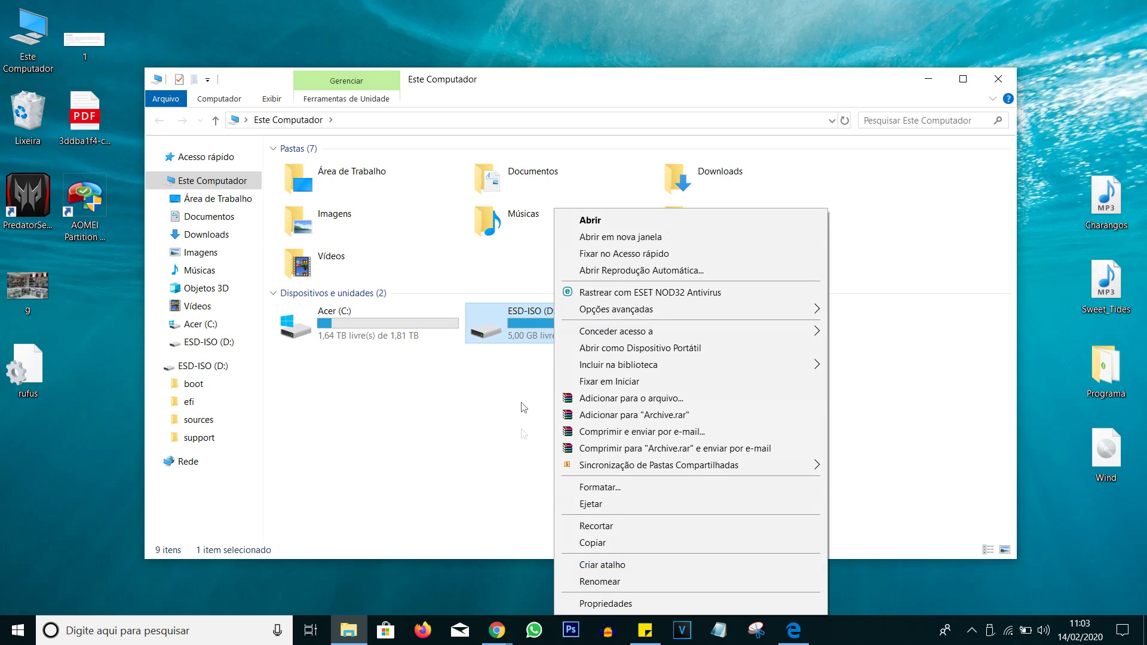
left_click(594, 503)
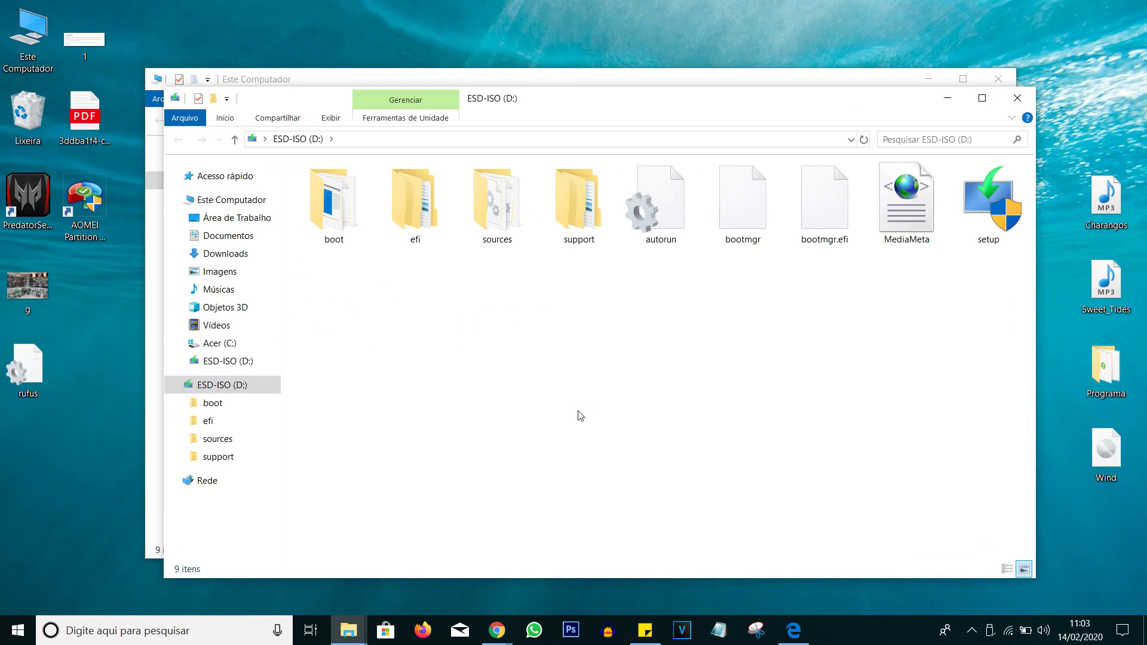
Close the USB drive's folder window and check the ESD-ISO (D:) drive in Este Computador.
left_click(1018, 100)
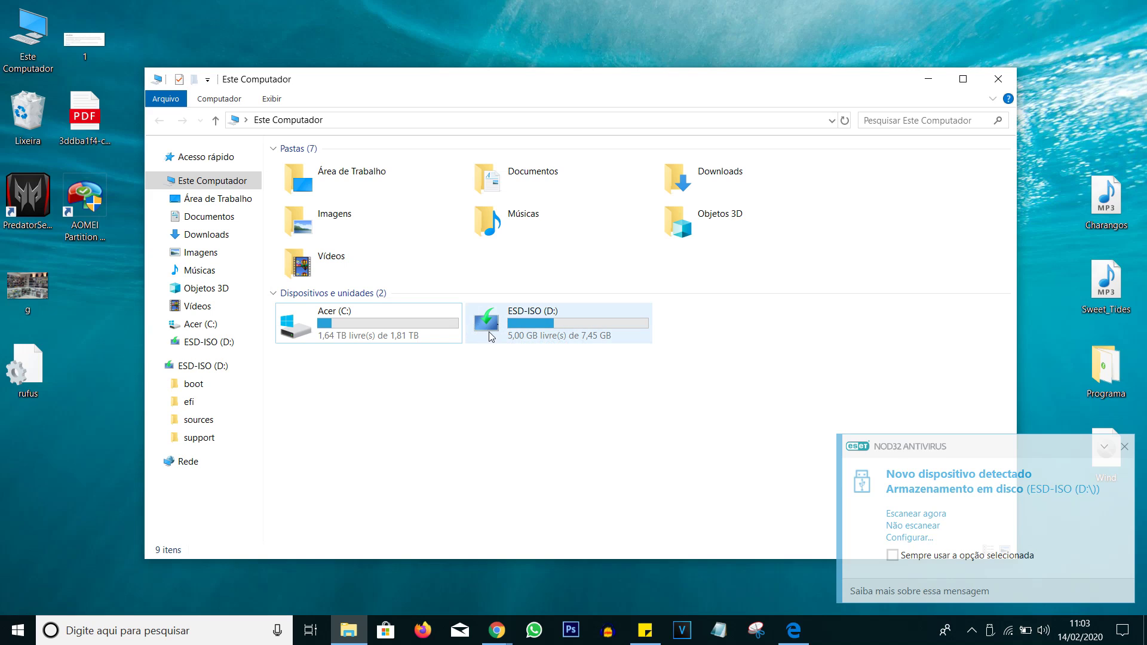
left_click_drag(514, 391, 514, 324)
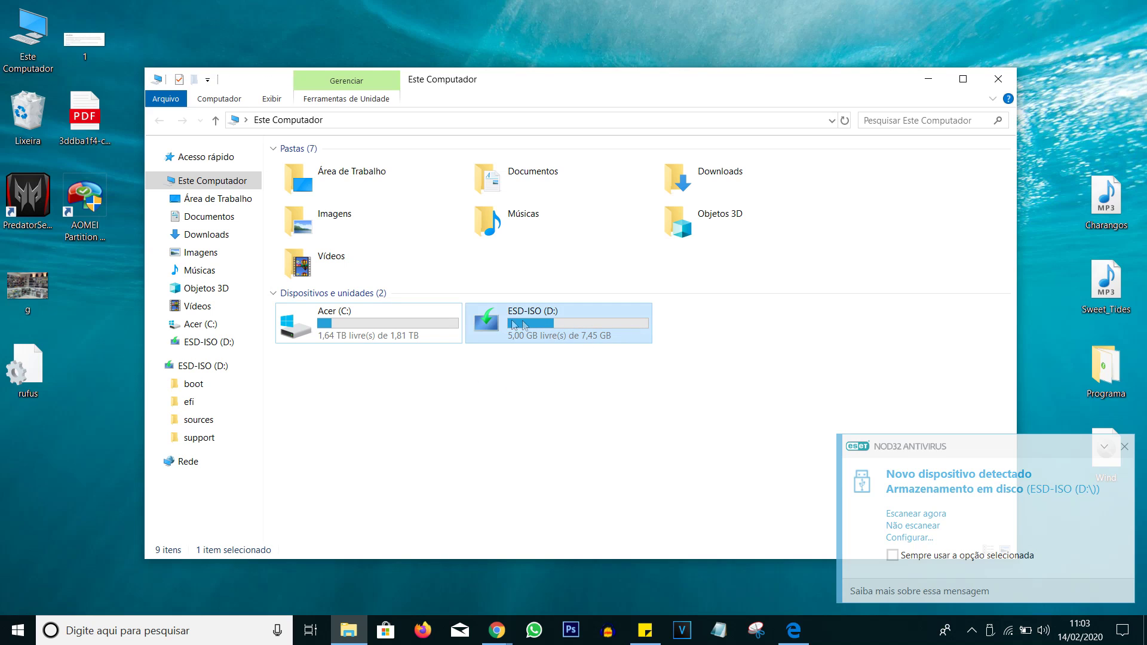
left_click(529, 367)
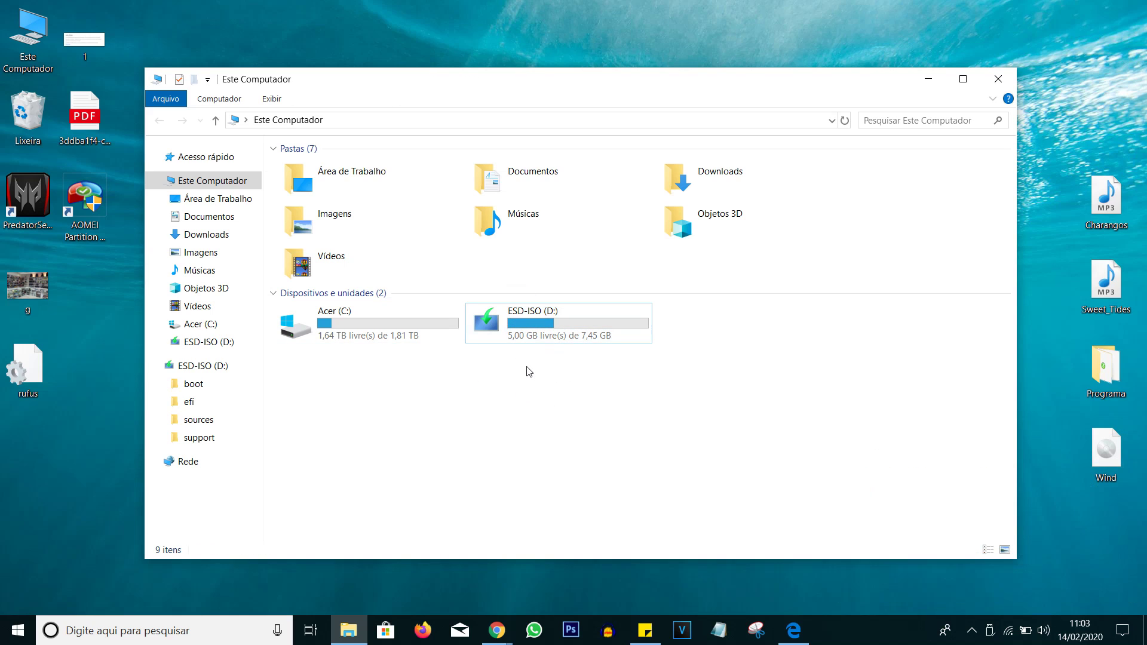